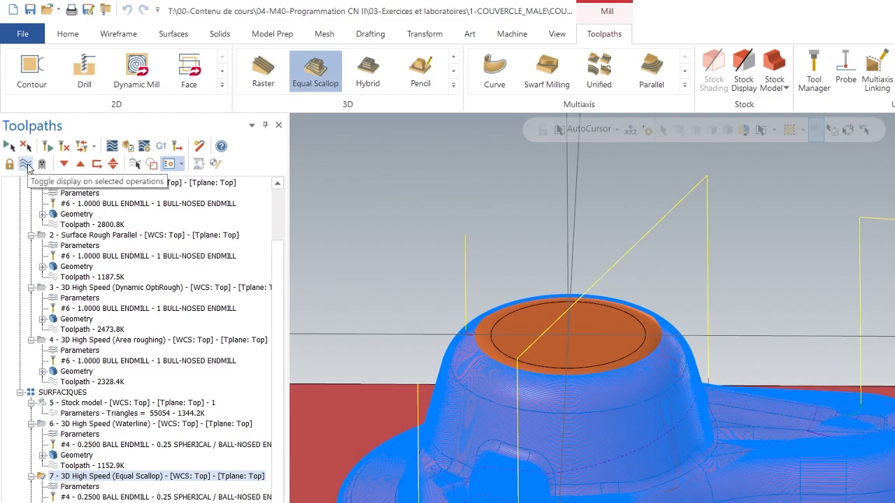
# Step: Hide the Equal Scallop toolpath display and create a 3D Hybrid toolpath with the part's faces as machining geometry
pyautogui.click(26, 165)
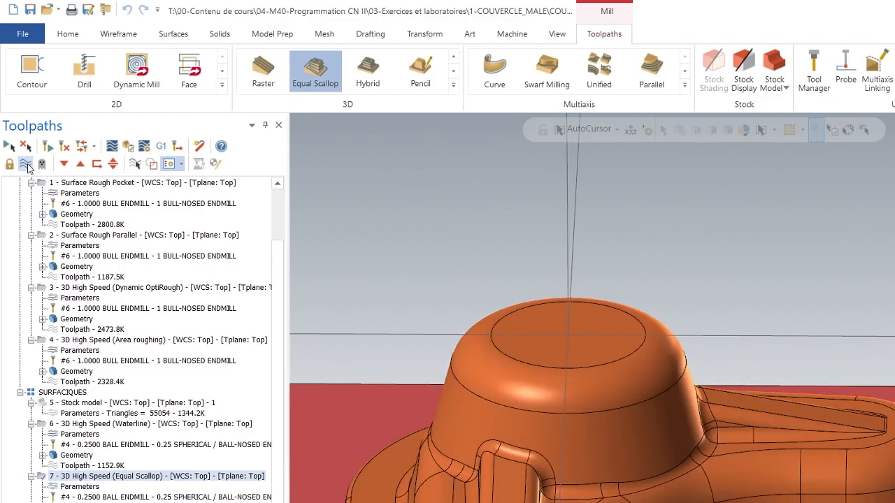
pyautogui.click(368, 72)
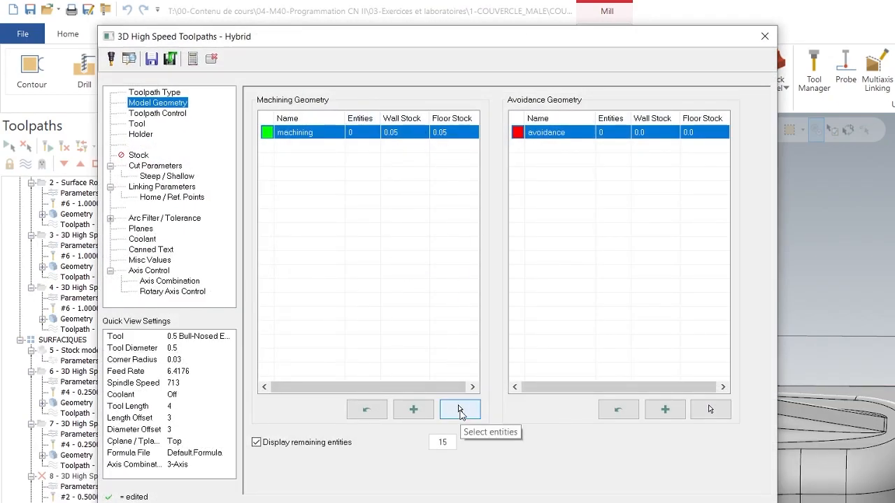
pyautogui.click(459, 410)
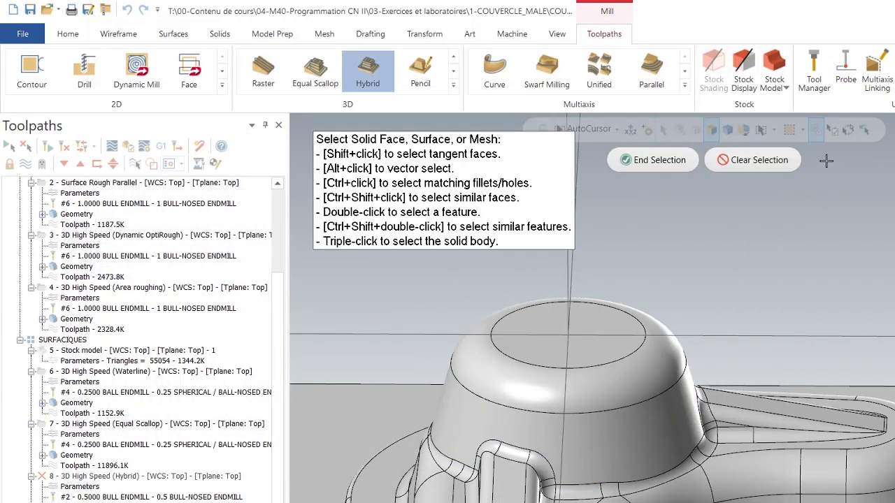
pyautogui.click(866, 132)
pyautogui.click(633, 161)
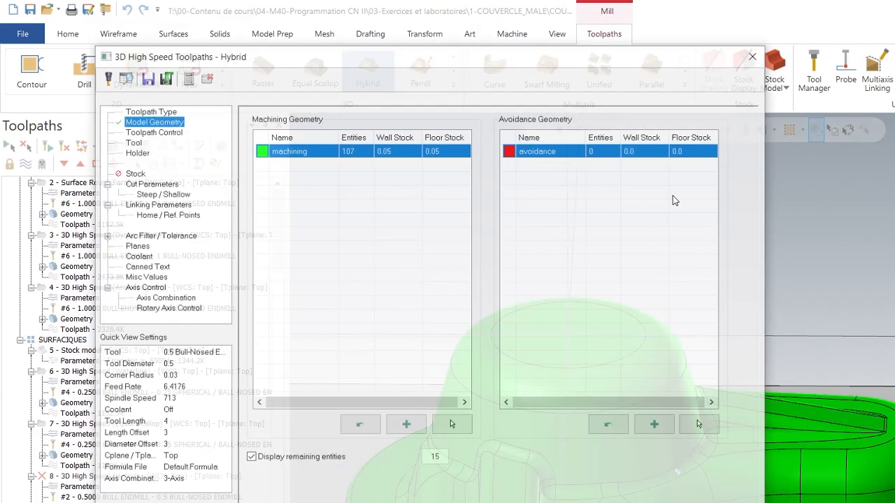
# Step: Contain the toolpath by silhouette boundary and tool contact point, and choose tool 4, the 0.25 Spherical / Ball-Nosed Endmill
pyautogui.click(171, 113)
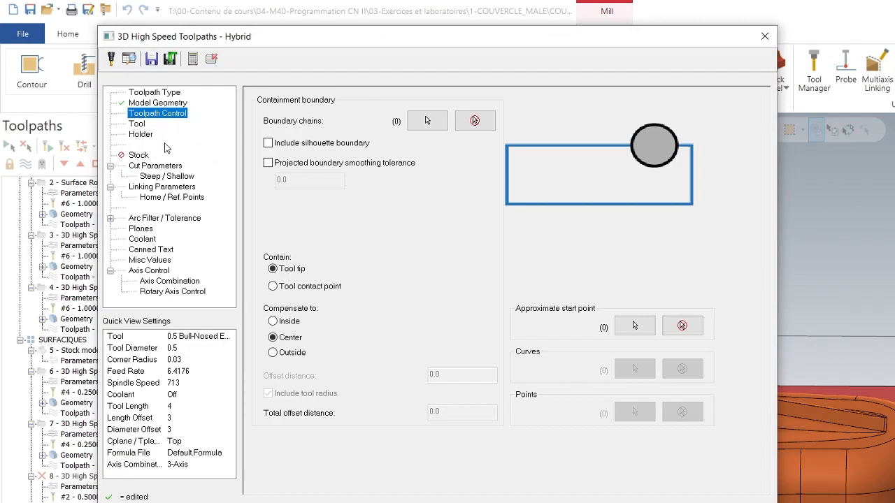
pyautogui.click(269, 144)
pyautogui.click(272, 286)
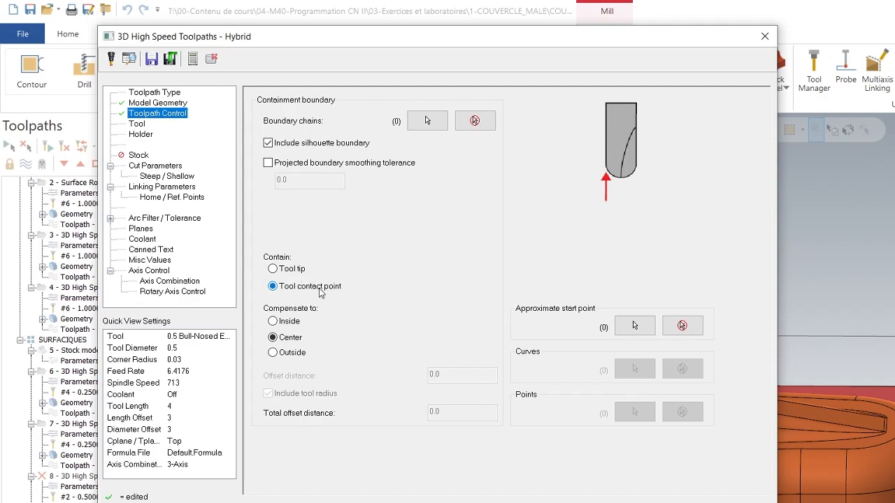
pyautogui.click(136, 124)
pyautogui.click(400, 163)
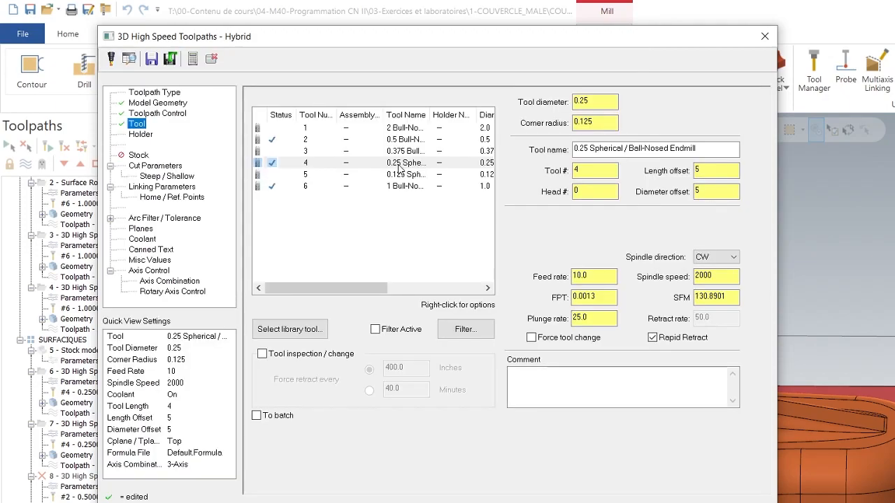
# Step: Set the Z stepdown of the Hybrid cut parameters to 0.015
pyautogui.click(146, 170)
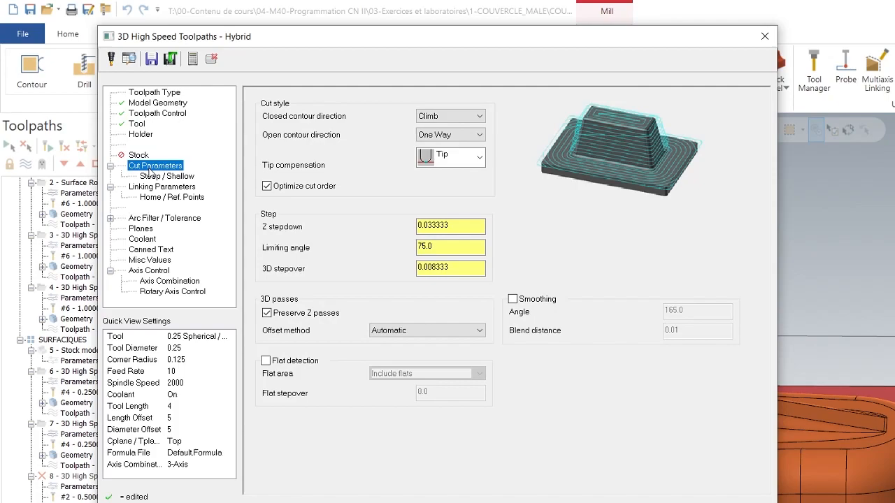
pyautogui.click(450, 267)
pyautogui.hotkey('shift', 'Tab')
pyautogui.hotkey('shift', 'Tab')
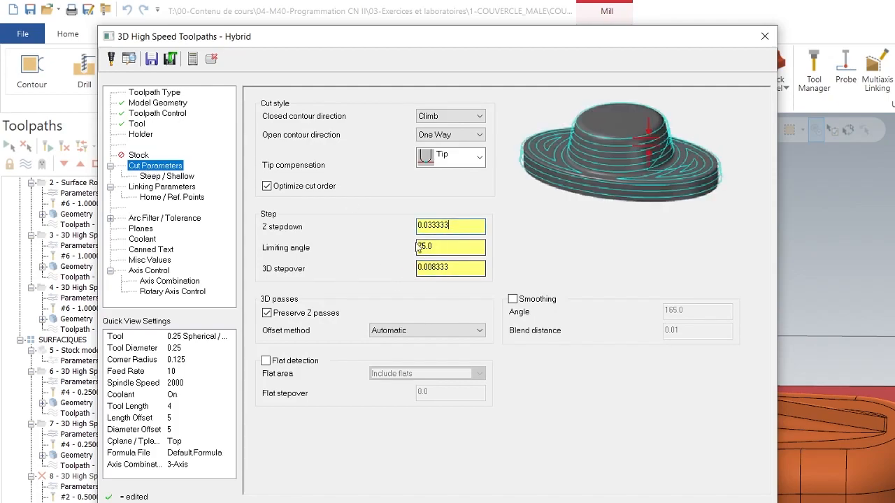
pyautogui.write('.015')
pyautogui.press('Return')
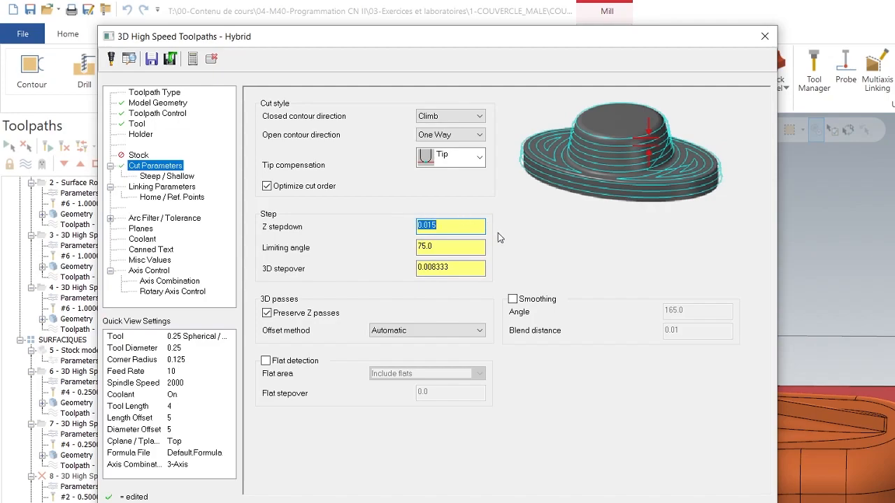
# Step: Set the limiting angle to 90 and the 3D stepover to 0.015
pyautogui.click(468, 247)
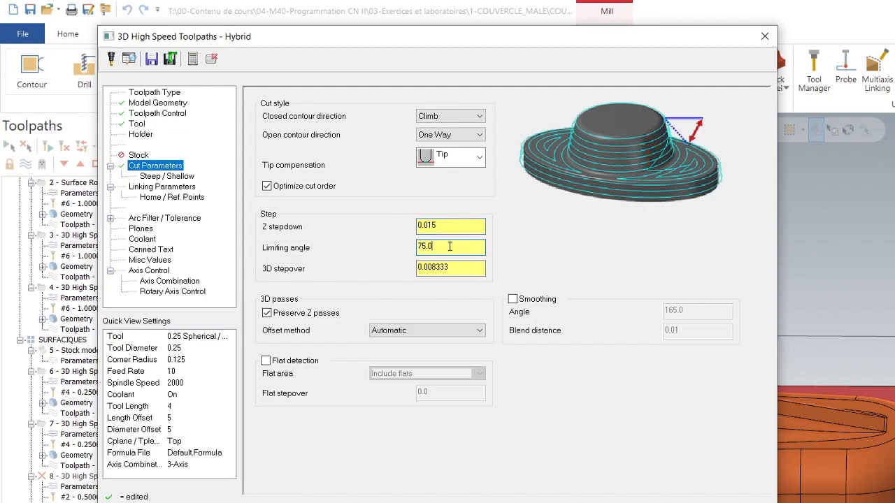
pyautogui.moveTo(455, 248); pyautogui.dragTo(311, 259)
pyautogui.click(473, 268)
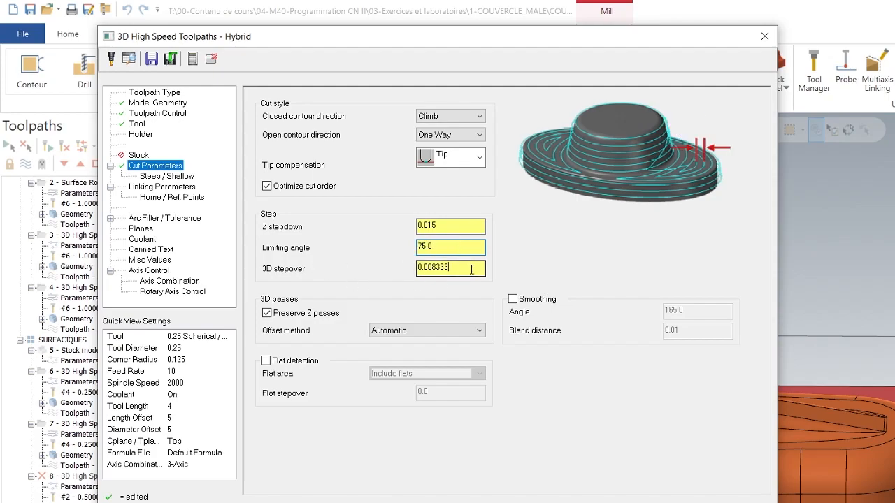
pyautogui.moveTo(444, 246); pyautogui.dragTo(357, 232)
pyautogui.write('90')
pyautogui.press('Return')
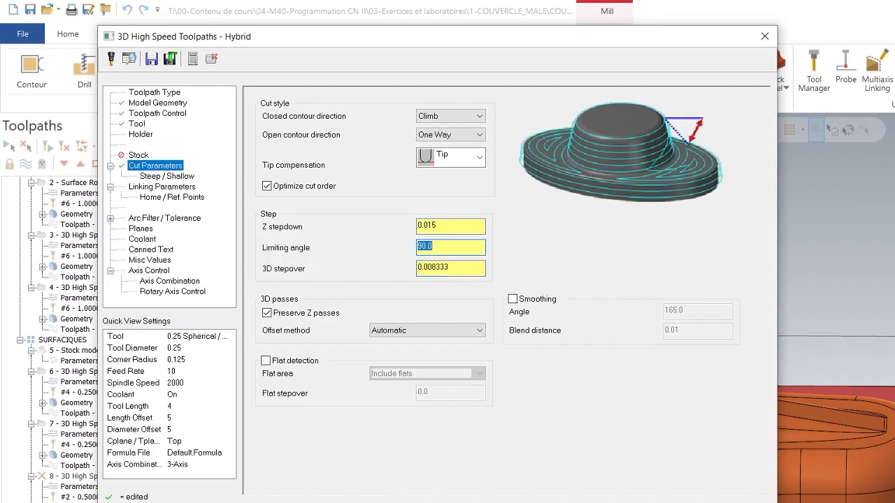
pyautogui.click(473, 271)
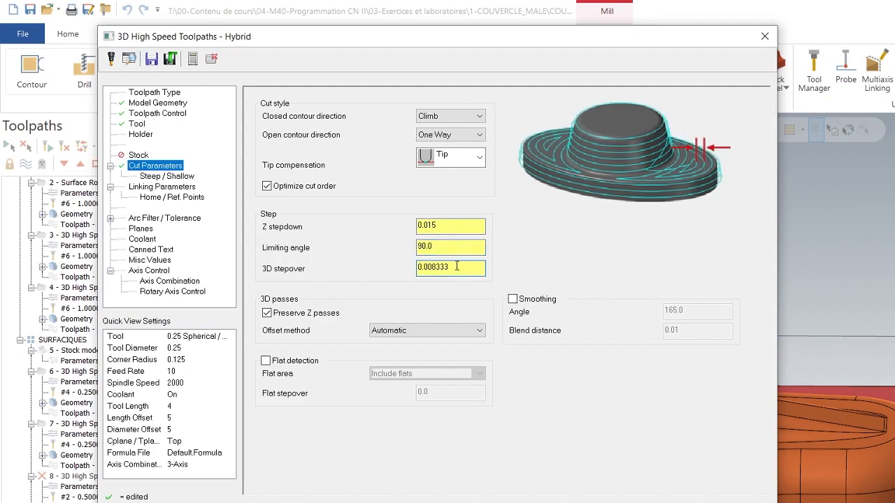
pyautogui.moveTo(464, 267); pyautogui.dragTo(335, 276)
pyautogui.write('.015')
pyautogui.press('Return')
# Step: Enable flat detection with flats included and a flat stepover of 0.015
pyautogui.click(266, 362)
pyautogui.click(443, 393)
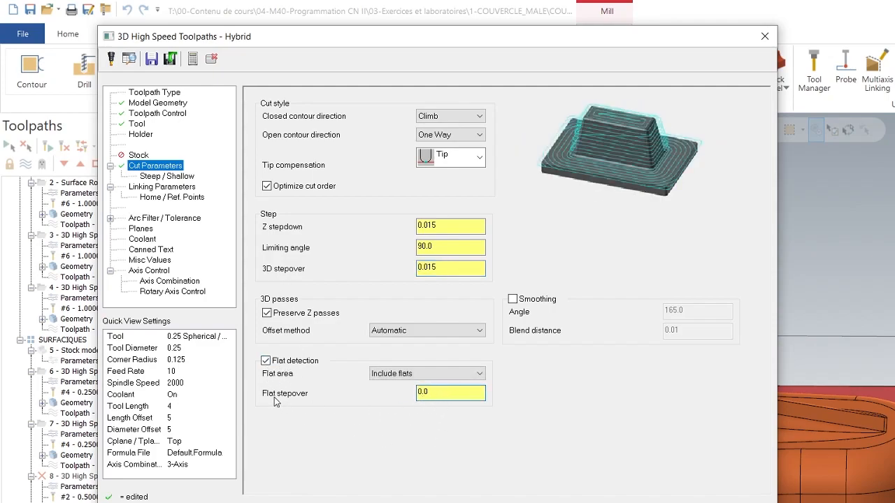
pyautogui.press('Return')
pyautogui.click(515, 299)
pyautogui.moveTo(673, 310); pyautogui.dragTo(678, 311)
pyautogui.click(678, 314)
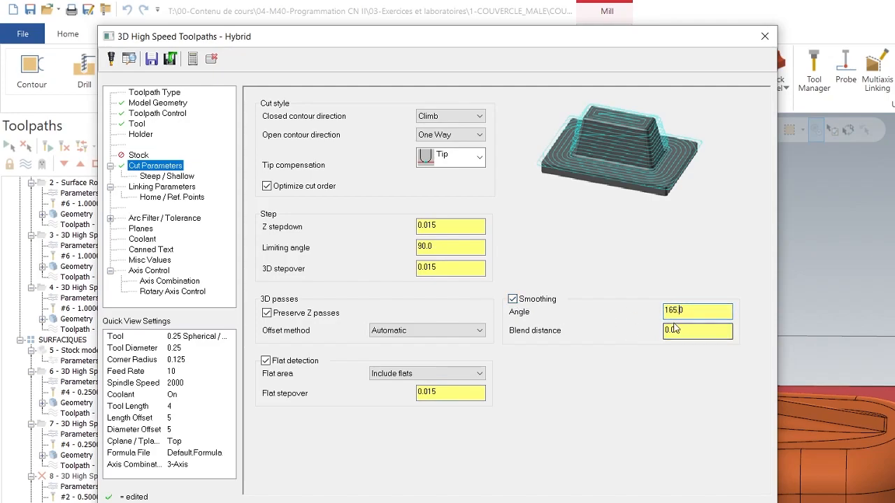
pyautogui.click(513, 300)
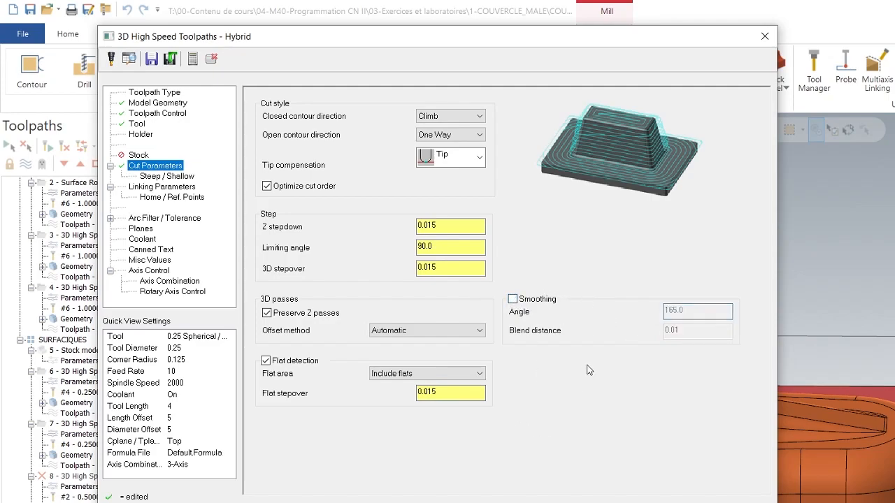
# Step: Detect the minimum and maximum Z depth limits from the part geometry for the steep/shallow settings
pyautogui.click(166, 177)
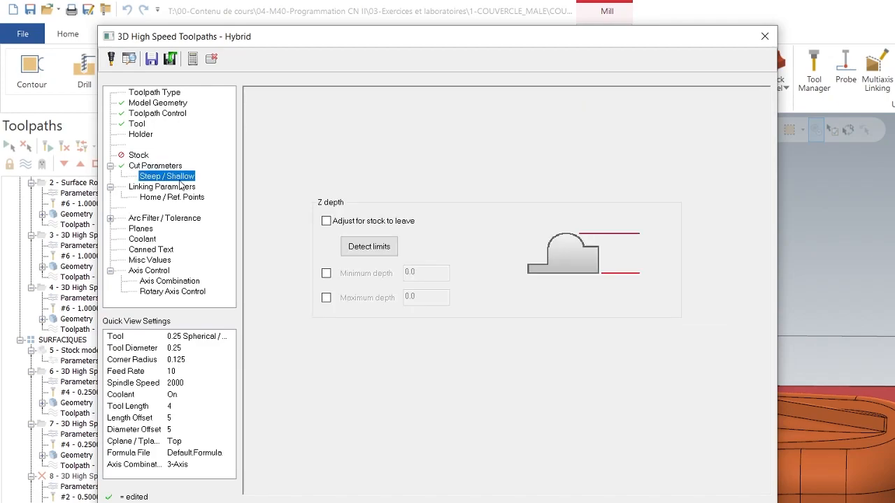
pyautogui.click(368, 246)
pyautogui.click(417, 274)
pyautogui.doubleClick(418, 277)
pyautogui.moveTo(425, 301); pyautogui.dragTo(430, 298)
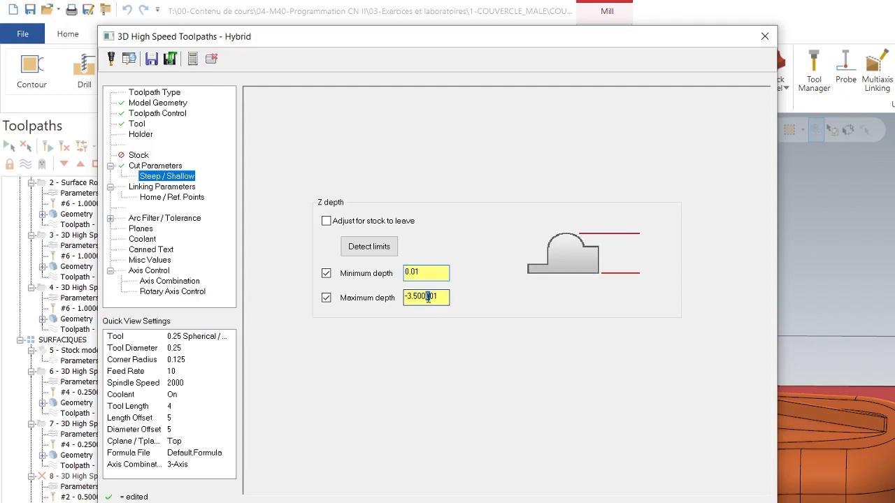
# Step: Review the linking, depth and cut parameters, and accept the settings to generate the Hybrid toolpath
pyautogui.click(162, 187)
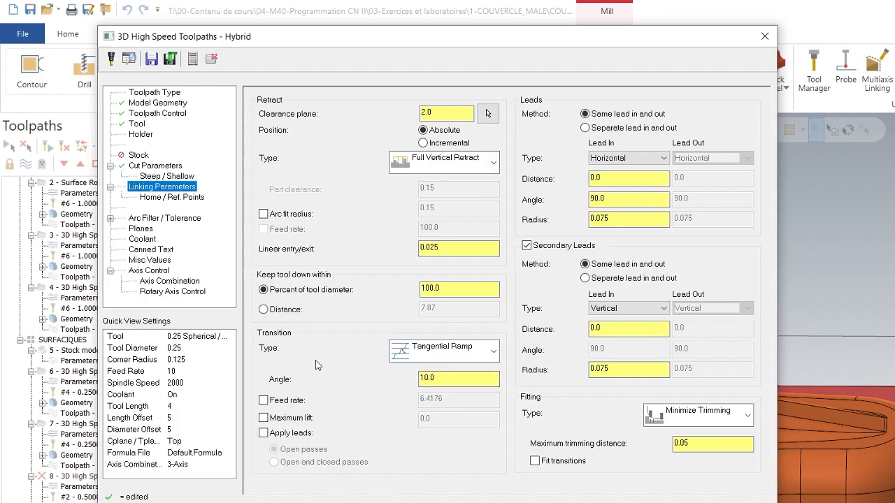
pyautogui.click(167, 177)
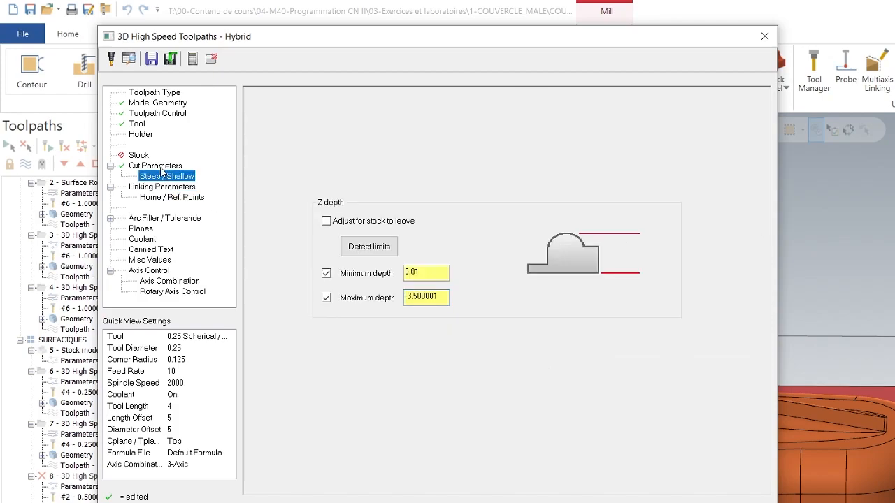
pyautogui.click(157, 166)
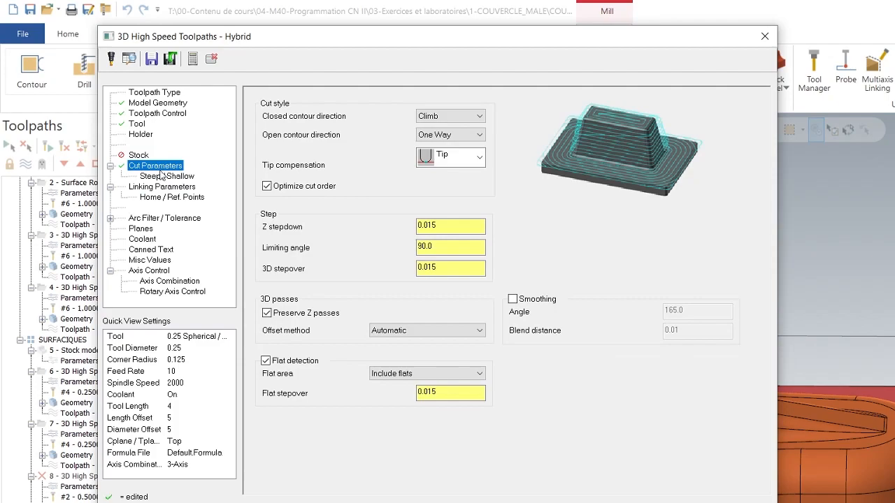
pyautogui.press('Return')
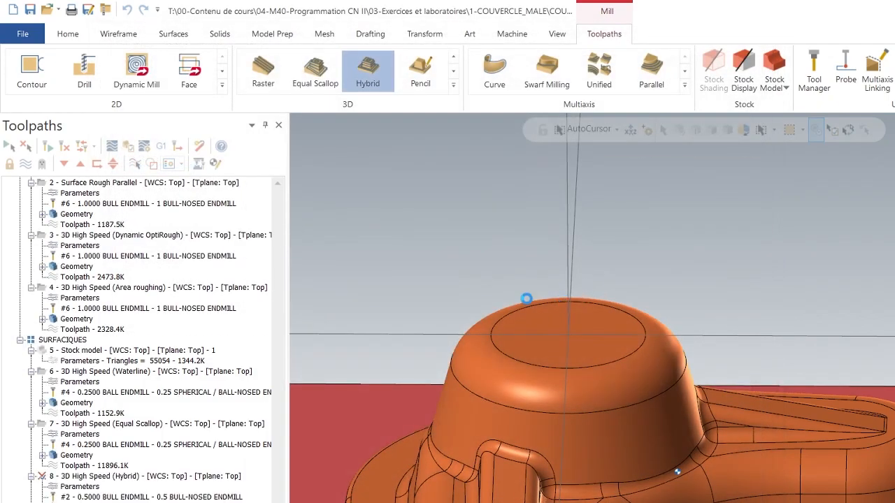
# Step: Examine the generated Hybrid toolpath up close, checking pass spacing and retract moves around the boss and ribs
pyautogui.scroll(-3, 527, 300)
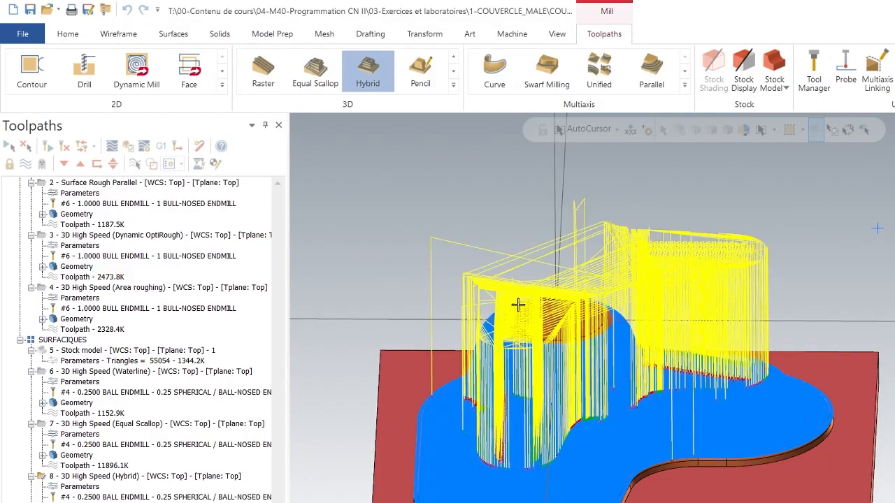
pyautogui.scroll(5, 517, 303)
pyautogui.scroll(5, 702, 418)
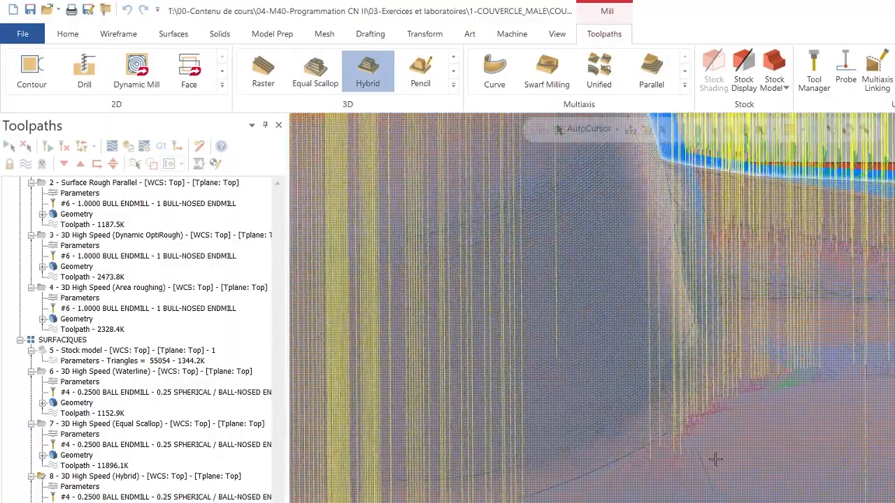
pyautogui.scroll(-5, 659, 418)
pyautogui.moveTo(692, 361); pyautogui.dragTo(713, 361, button='middle')
pyautogui.scroll(-4, 712, 360)
pyautogui.moveTo(560, 422)
pyautogui.mouseDown(button='middle')
pyautogui.moveTo(618, 462)
pyautogui.moveTo(546, 443)
pyautogui.moveTo(553, 412)
pyautogui.mouseUp(button='middle')
pyautogui.scroll(4, 553, 412)
pyautogui.scroll(2, 543, 395)
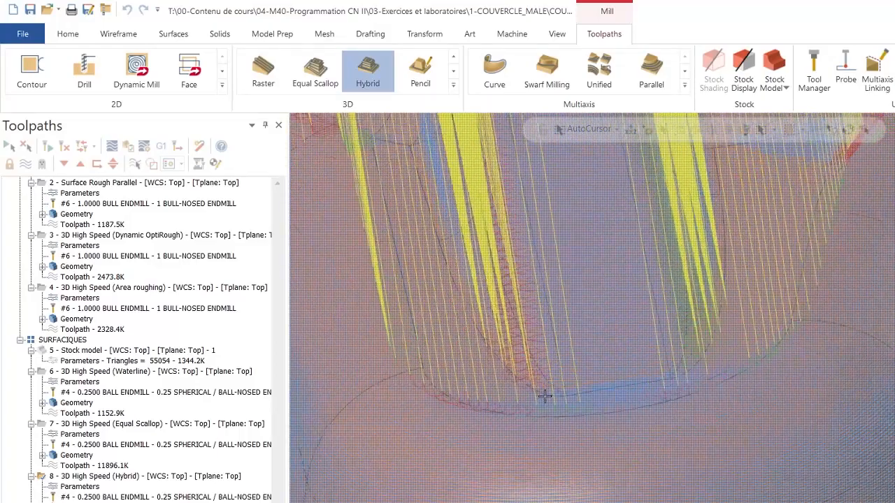
pyautogui.scroll(-3, 543, 396)
pyautogui.scroll(-3, 546, 418)
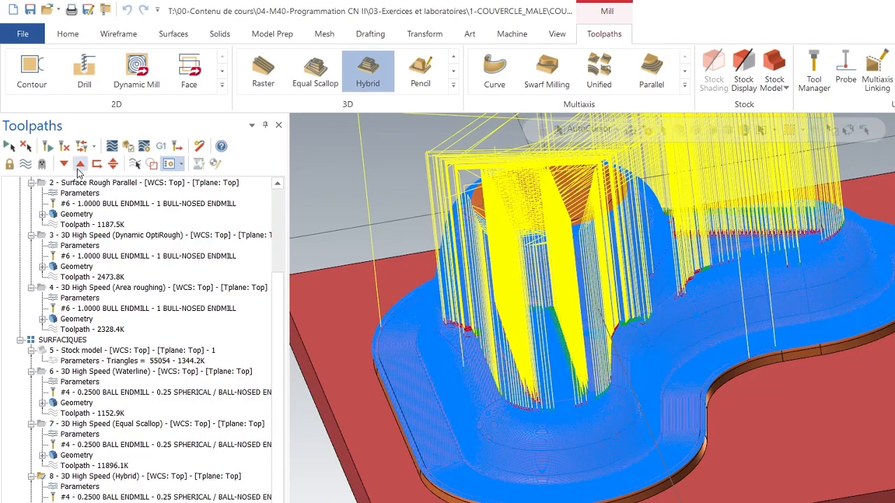
# Step: Backplot the Hybrid toolpath over the part and examine its cutting order, leads and retract moves from several angles
pyautogui.click(111, 146)
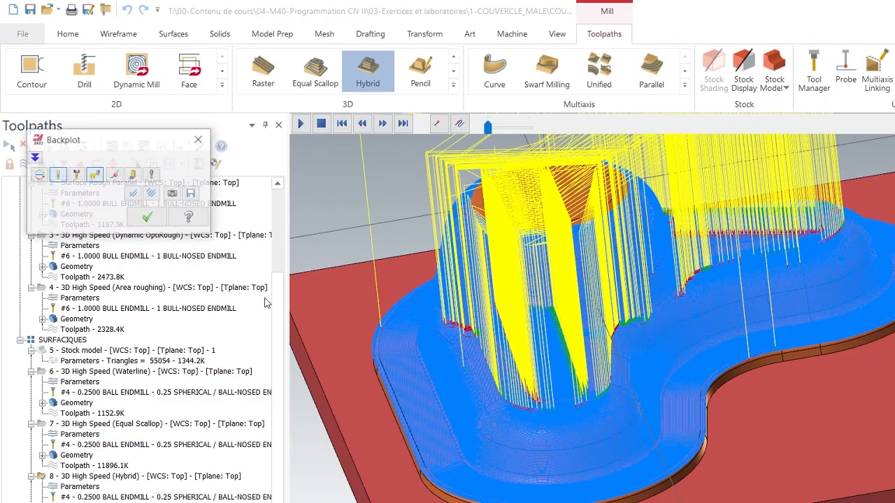
pyautogui.scroll(3, 434, 378)
pyautogui.scroll(-3, 433, 378)
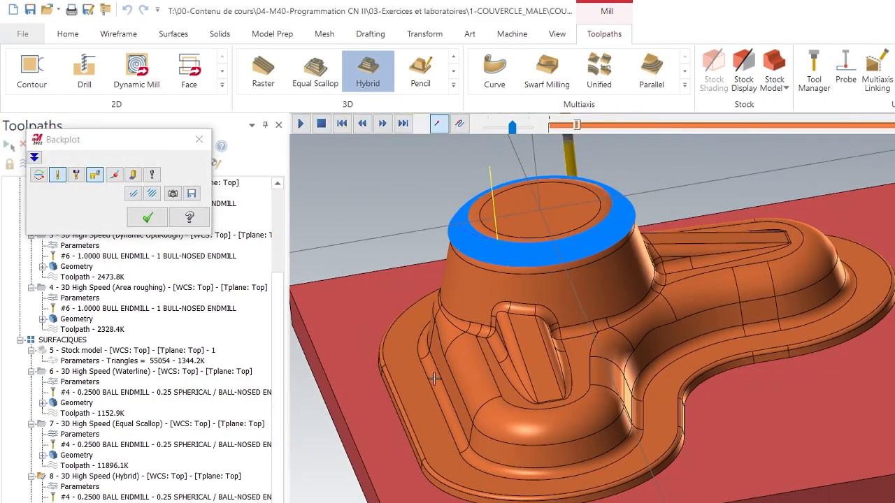
pyautogui.scroll(3, 523, 322)
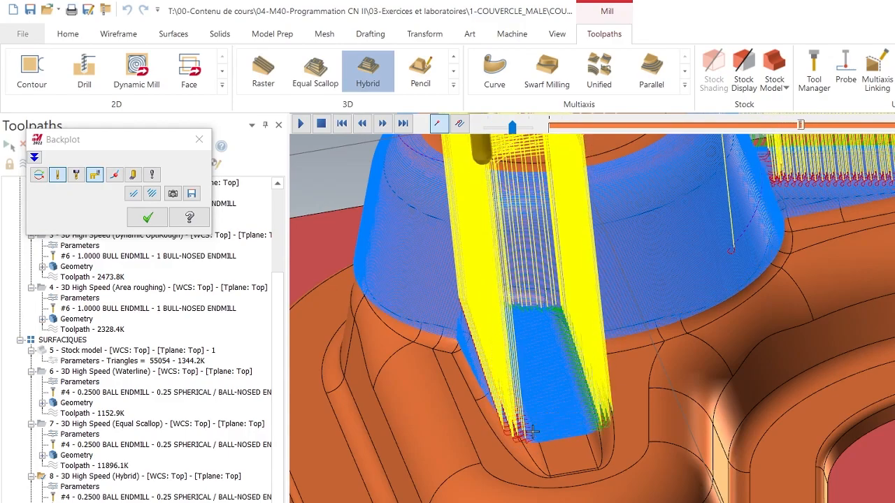
pyautogui.scroll(5, 525, 453)
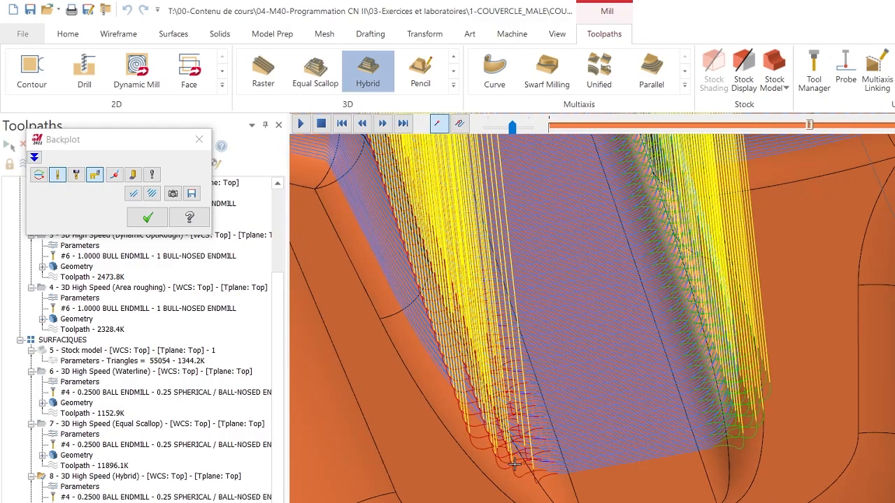
pyautogui.scroll(-5, 514, 463)
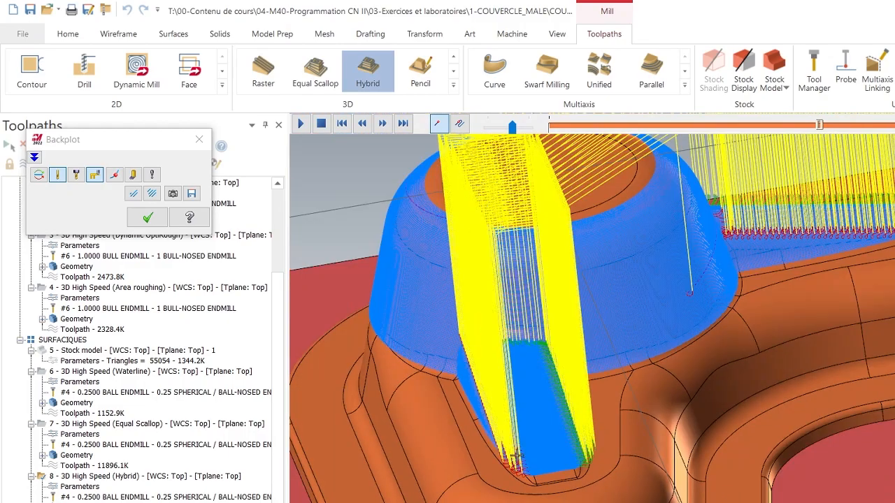
pyautogui.scroll(-2, 512, 469)
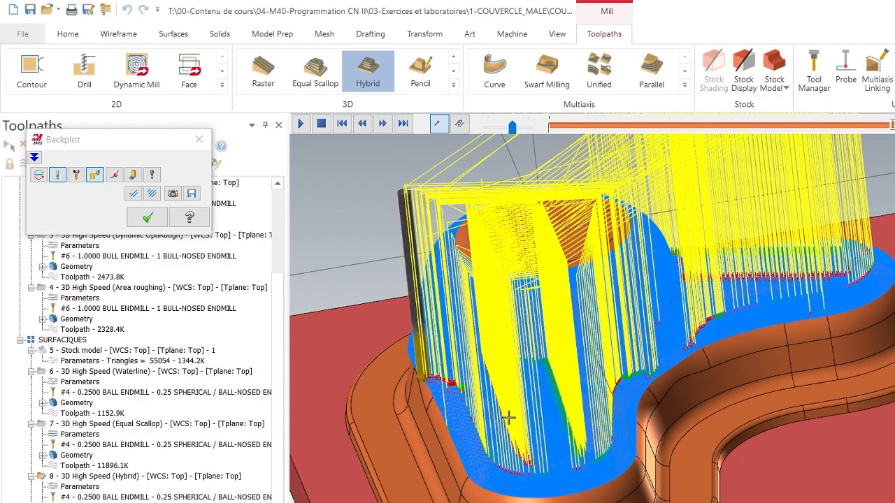
pyautogui.click(155, 228)
pyautogui.moveTo(448, 412); pyautogui.dragTo(621, 261, button='middle')
pyautogui.scroll(-5, 629, 273)
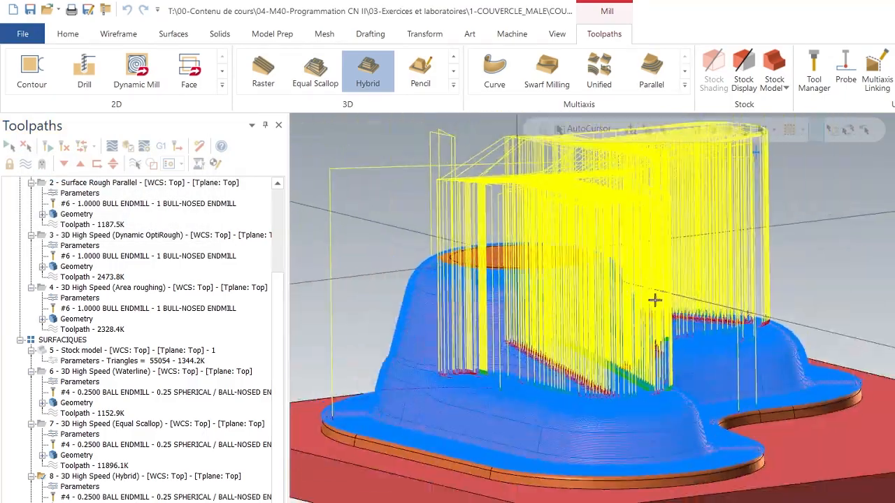
pyautogui.scroll(2, 472, 284)
pyautogui.scroll(-1, 473, 284)
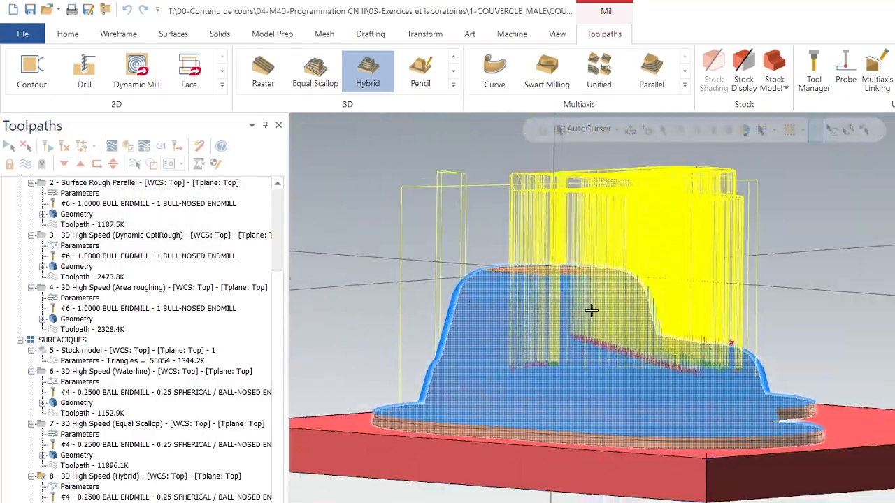
# Step: Change the Hybrid toolpath's retract type to Minimum Distance with a part clearance of 0.15
pyautogui.click(65, 488)
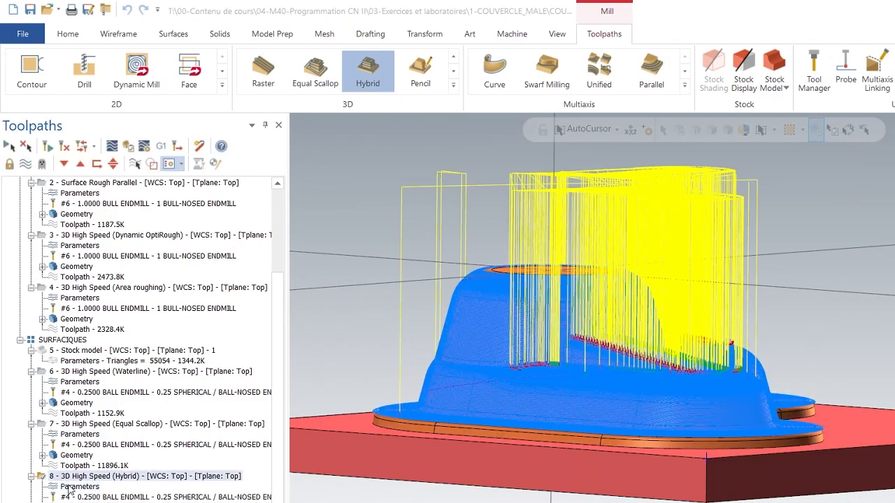
pyautogui.click(150, 189)
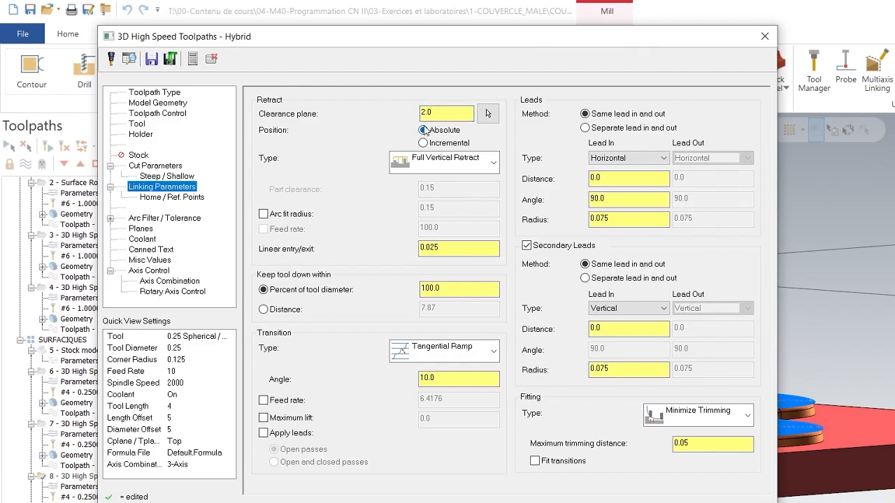
pyautogui.click(461, 159)
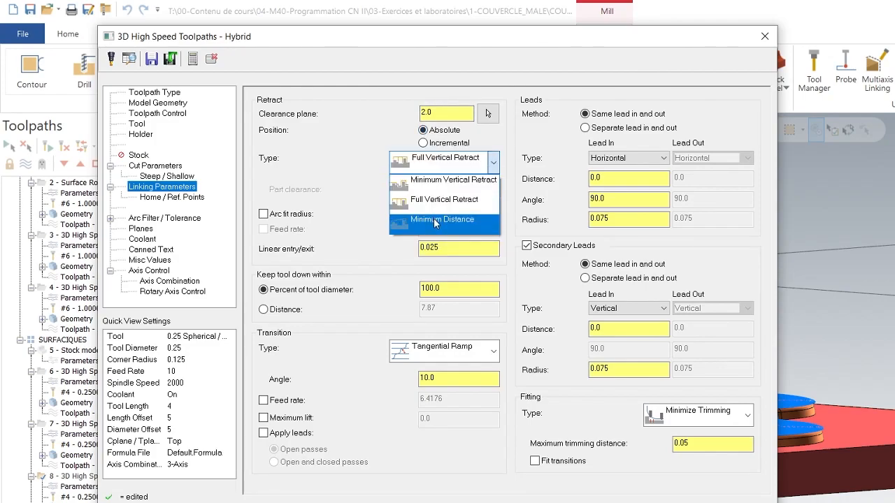
pyautogui.click(441, 219)
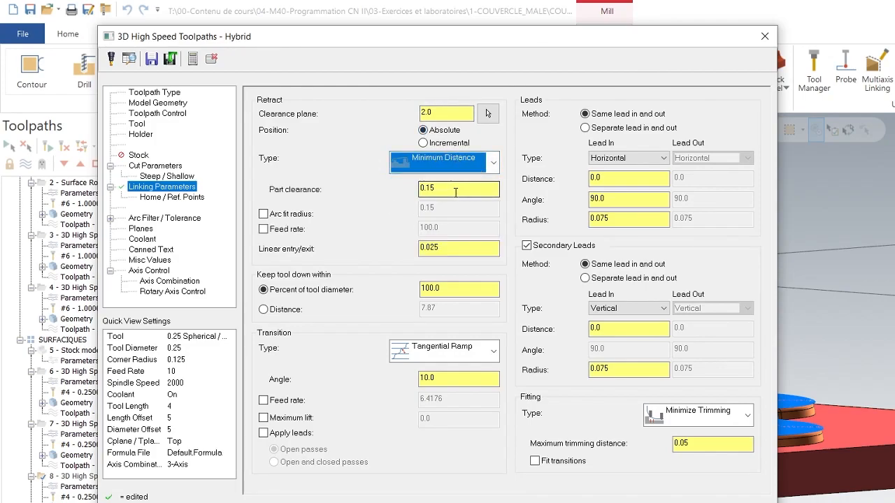
pyautogui.click(422, 189)
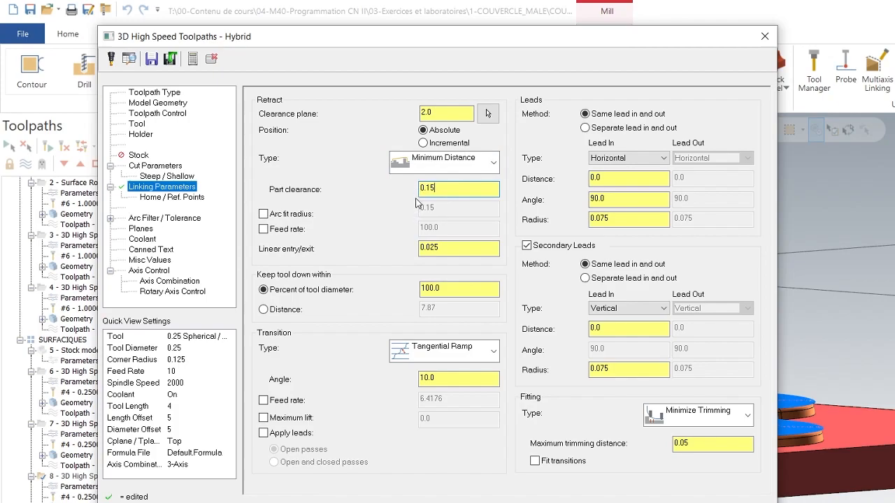
# Step: Review the Hybrid operation's Z depth limits, step values, 3D offset method, containment boundary and machining geometry
pyautogui.click(156, 176)
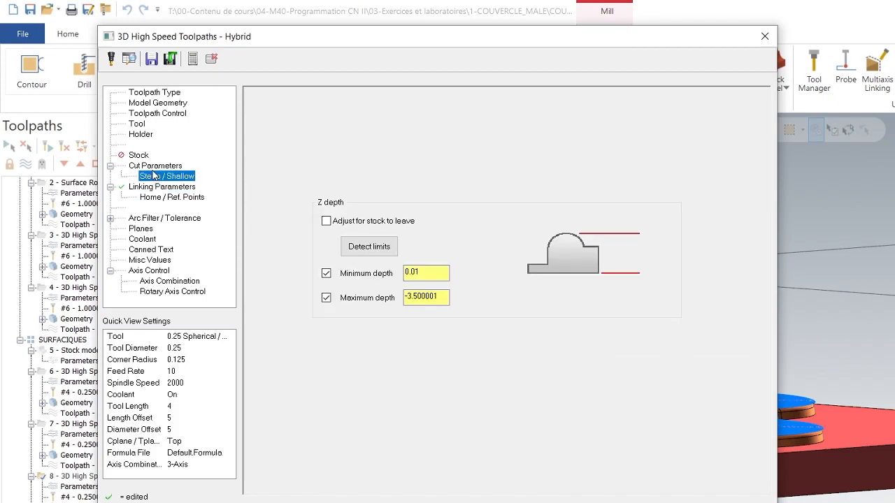
pyautogui.click(156, 166)
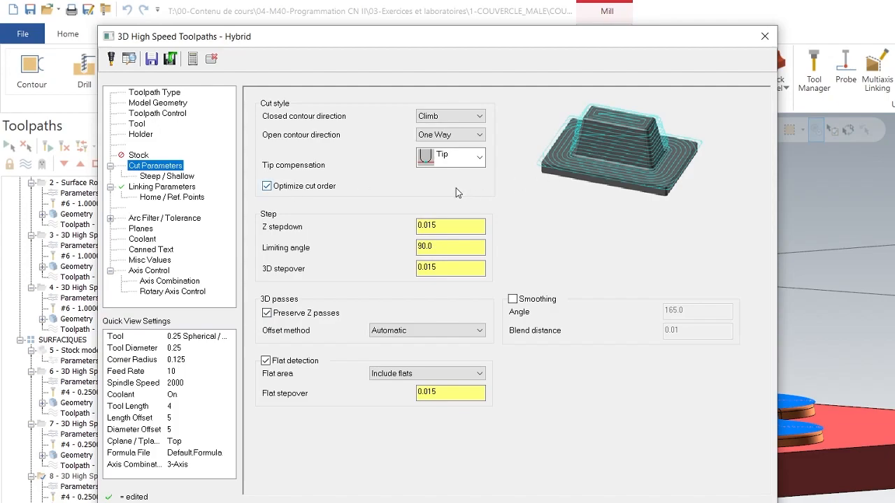
pyautogui.click(450, 226)
pyautogui.click(451, 246)
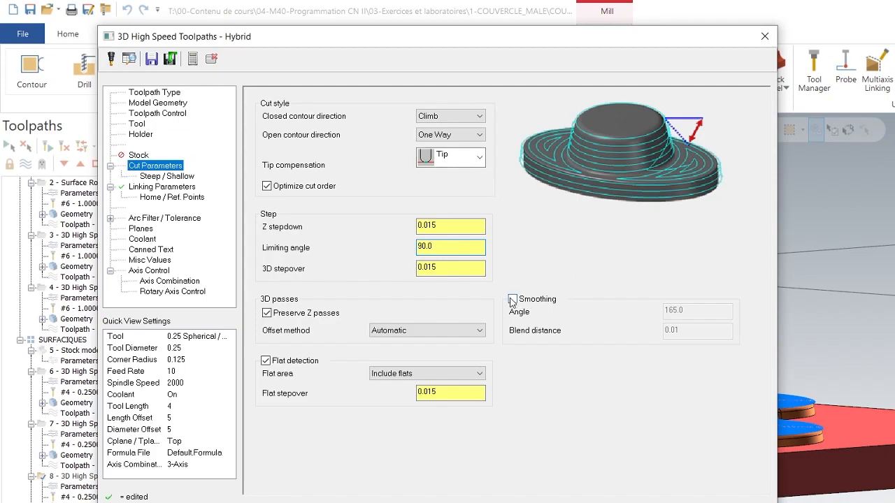
pyautogui.click(404, 331)
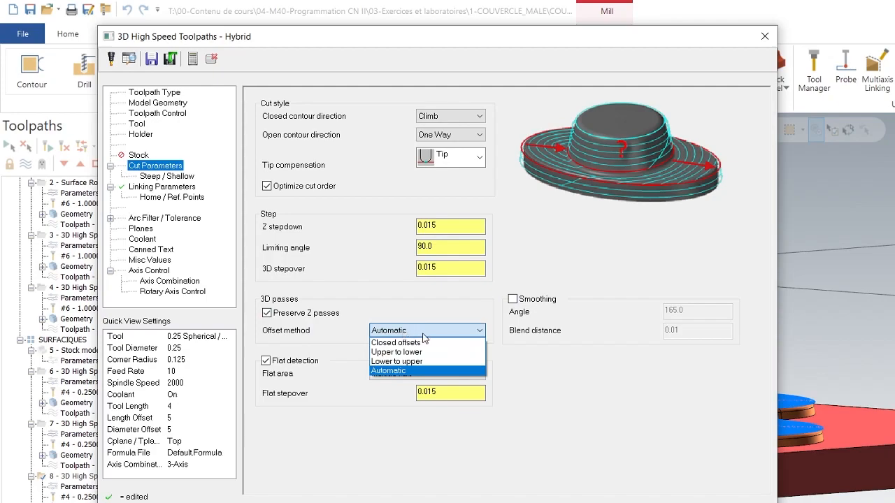
pyautogui.click(423, 333)
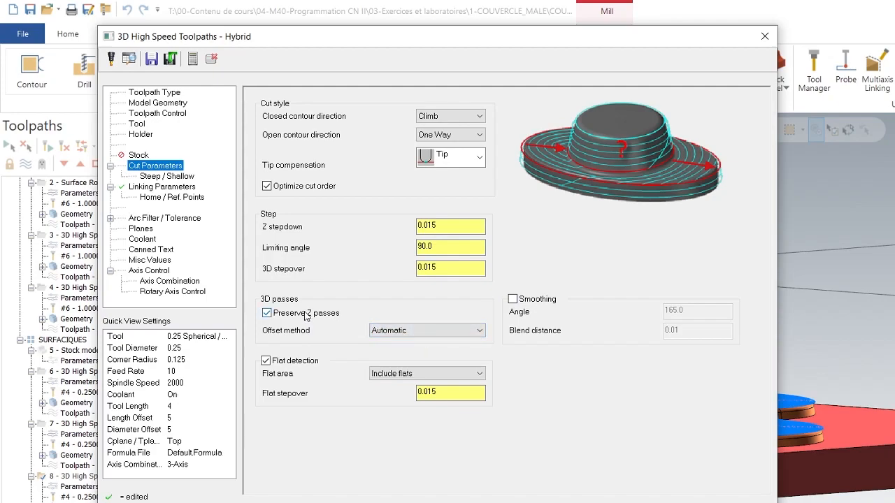
pyautogui.click(449, 269)
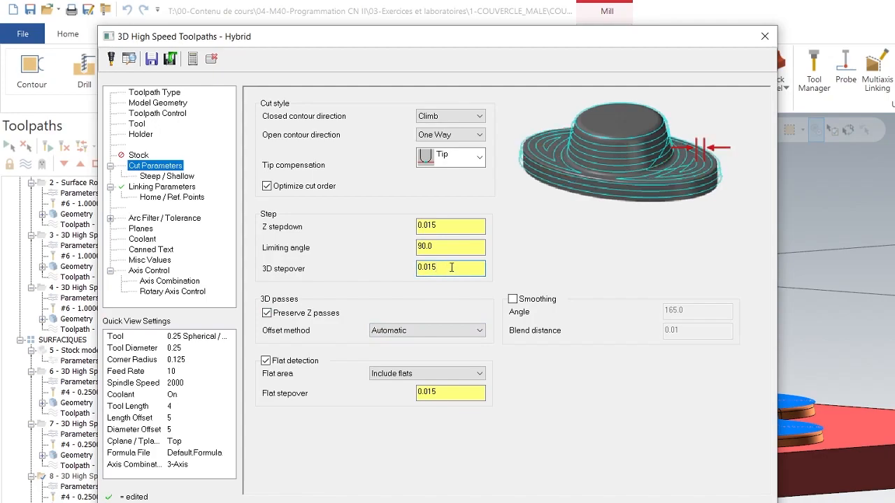
pyautogui.click(157, 114)
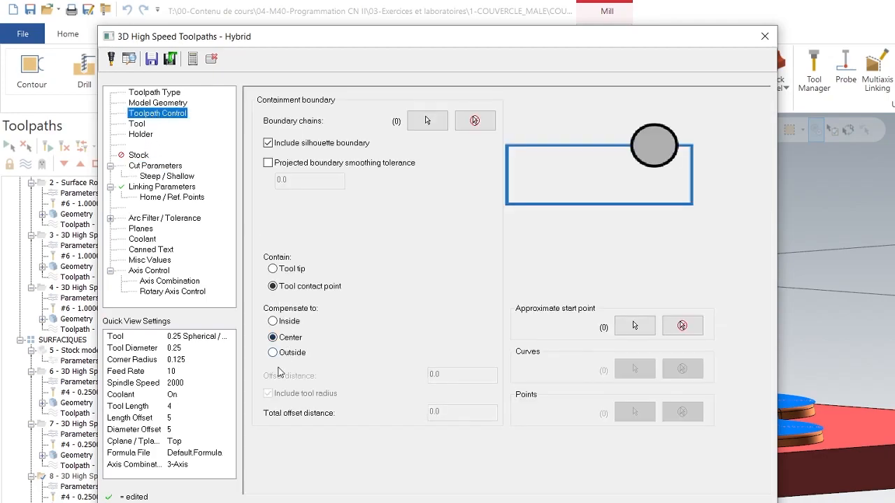
pyautogui.click(158, 103)
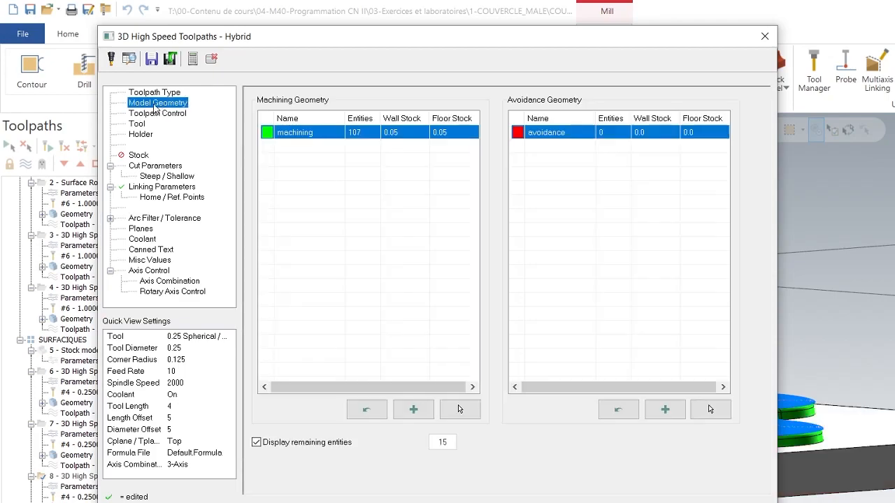
pyautogui.click(155, 114)
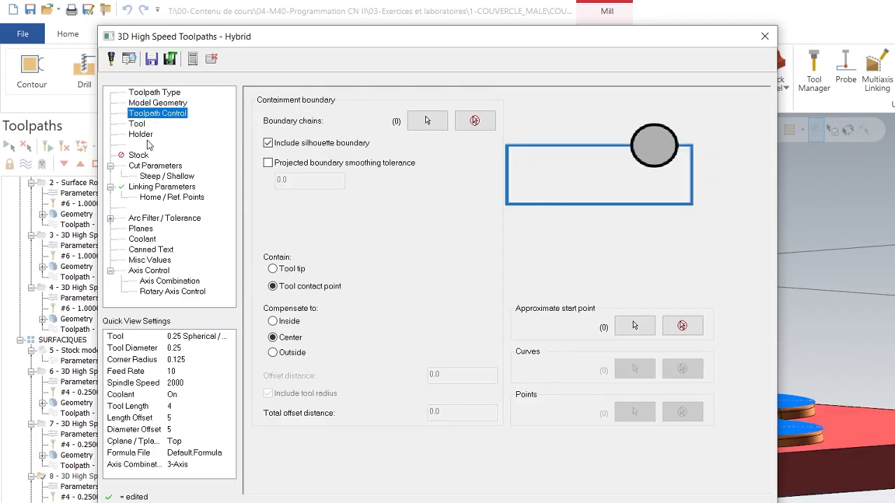
# Step: Recheck the cut and linking parameters, and accept the settings to regenerate the Hybrid toolpath
pyautogui.click(156, 166)
pyautogui.click(162, 187)
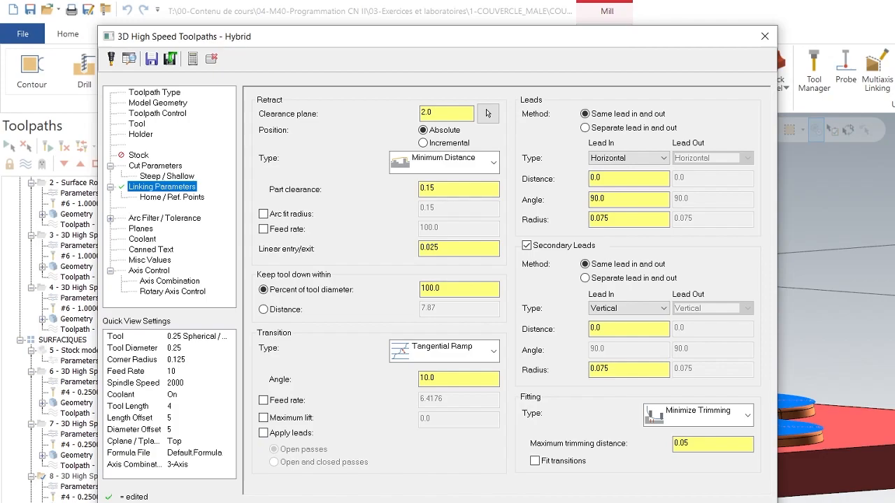
pyautogui.click(488, 113)
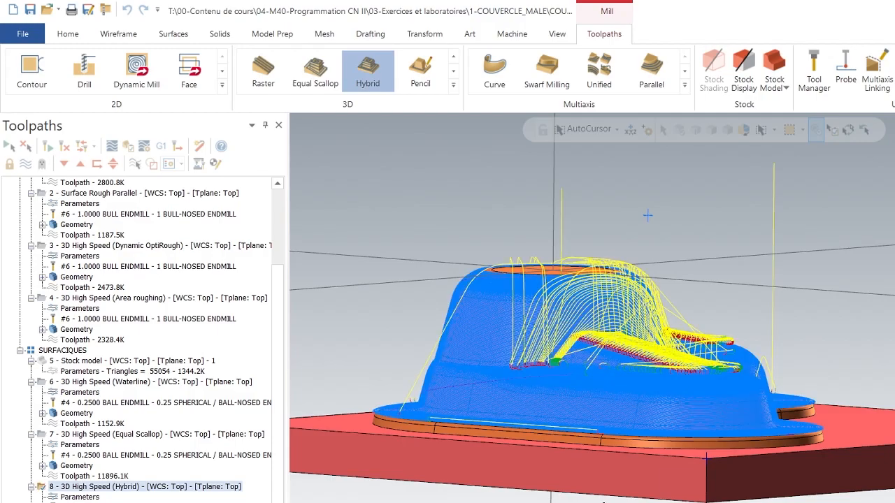
# Step: Examine the regenerated Hybrid toolpath's retract moves up close around the boss and ribs
pyautogui.scroll(8, 648, 215)
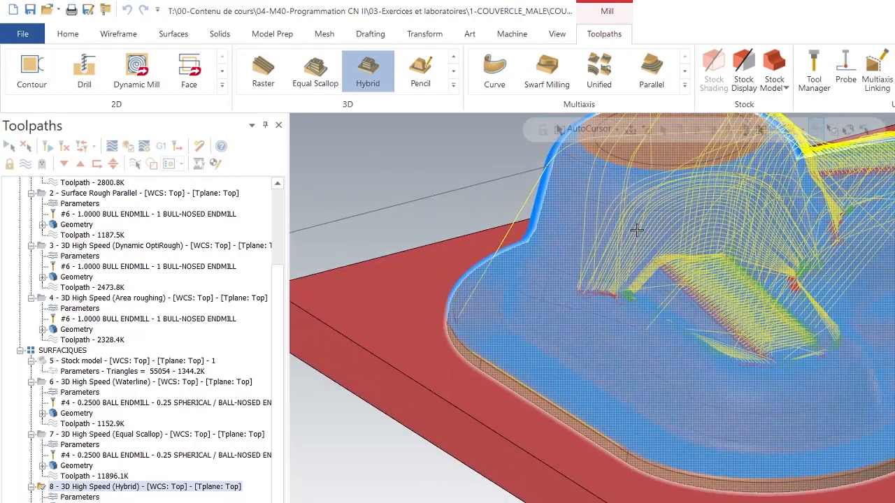
pyautogui.moveTo(641, 244)
pyautogui.mouseDown(button='middle')
pyautogui.moveTo(799, 324)
pyautogui.moveTo(622, 329)
pyautogui.moveTo(609, 334)
pyautogui.moveTo(623, 375)
pyautogui.moveTo(644, 304)
pyautogui.moveTo(642, 362)
pyautogui.moveTo(657, 365)
pyautogui.moveTo(632, 368)
pyautogui.moveTo(651, 374)
pyautogui.mouseUp(button='middle')
pyautogui.scroll(-5, 609, 325)
pyautogui.scroll(5, 642, 361)
pyautogui.scroll(-5, 642, 362)
pyautogui.scroll(2, 651, 374)
pyautogui.scroll(-2, 651, 374)
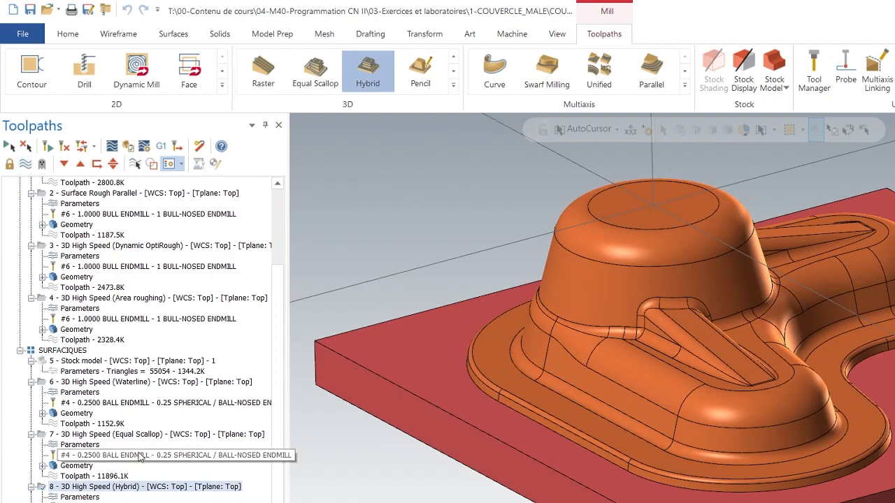
# Step: Display only the Equal Scallop toolpath and examine its passes and retract moves around the boss and ribs
pyautogui.click(124, 435)
pyautogui.click(27, 165)
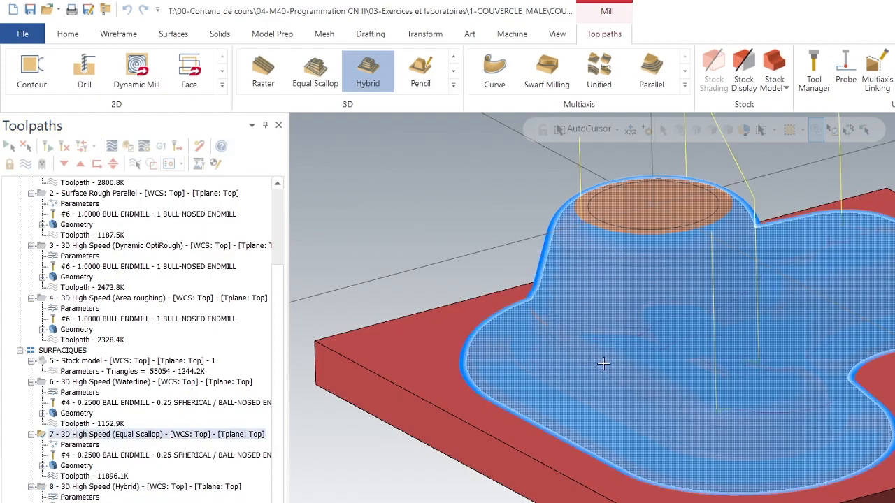
pyautogui.scroll(2, 598, 370)
pyautogui.scroll(-4, 597, 382)
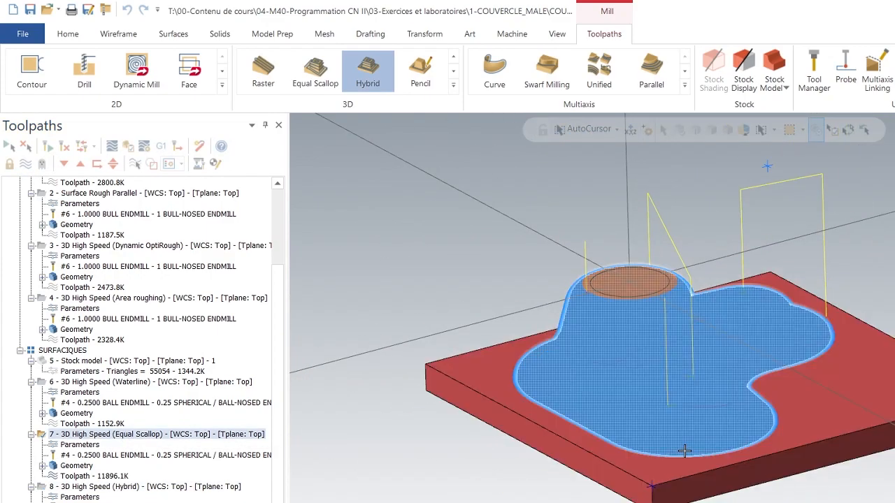
pyautogui.scroll(6, 684, 452)
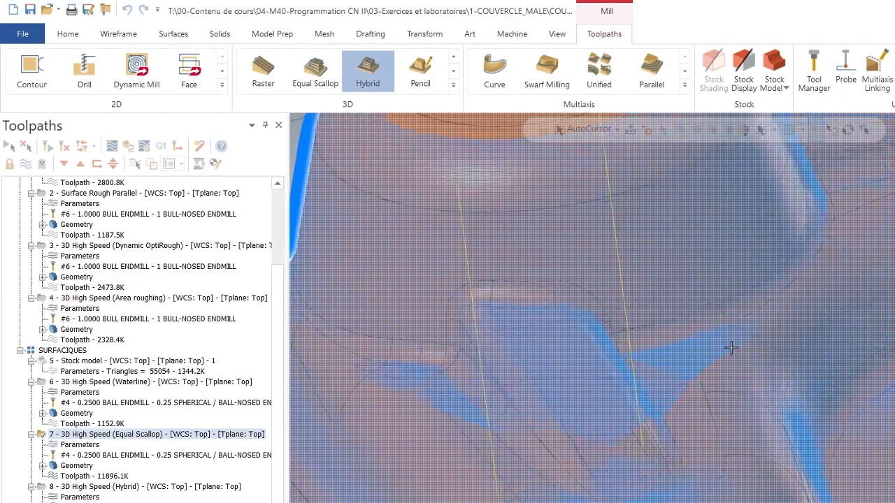
pyautogui.scroll(-3, 632, 409)
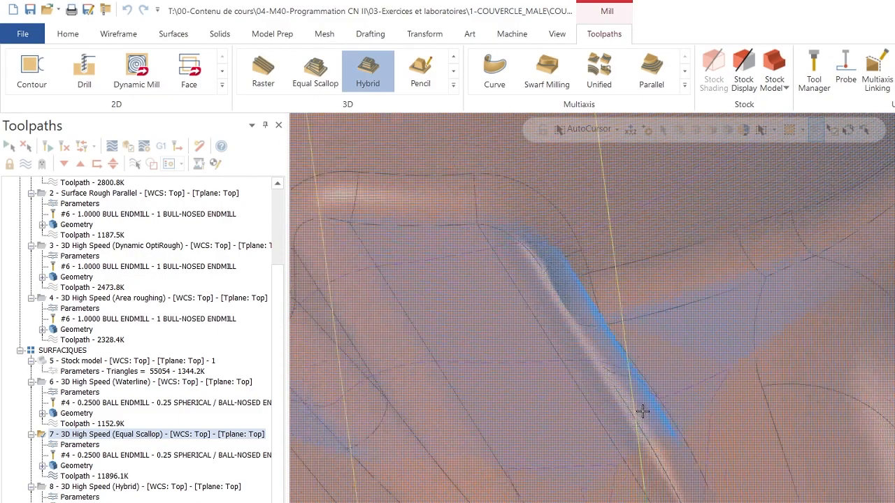
pyautogui.scroll(-4, 638, 404)
pyautogui.scroll(4, 650, 392)
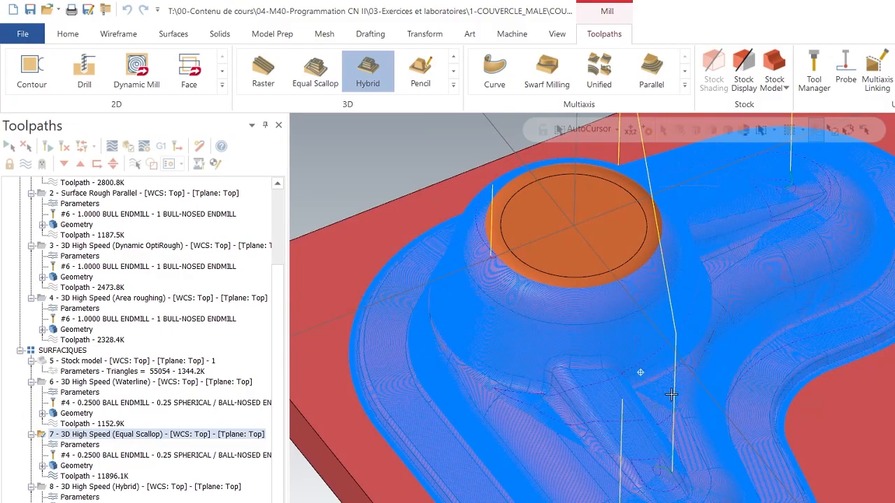
pyautogui.scroll(-5, 650, 349)
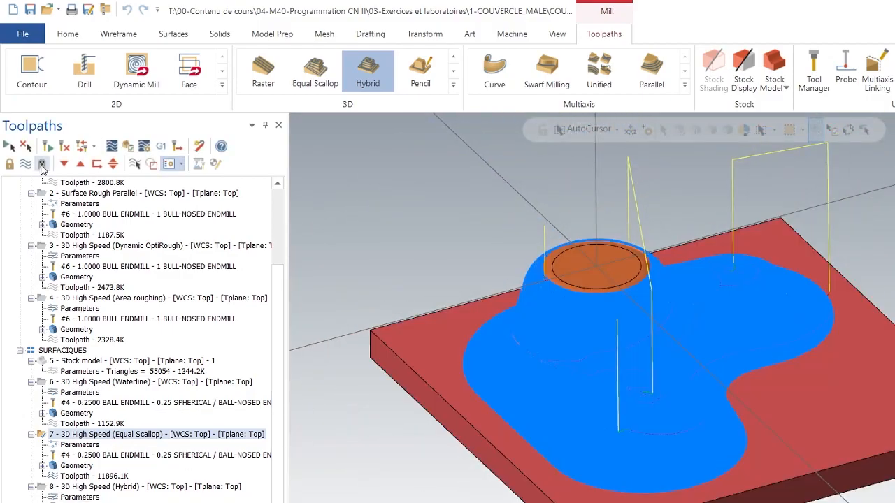